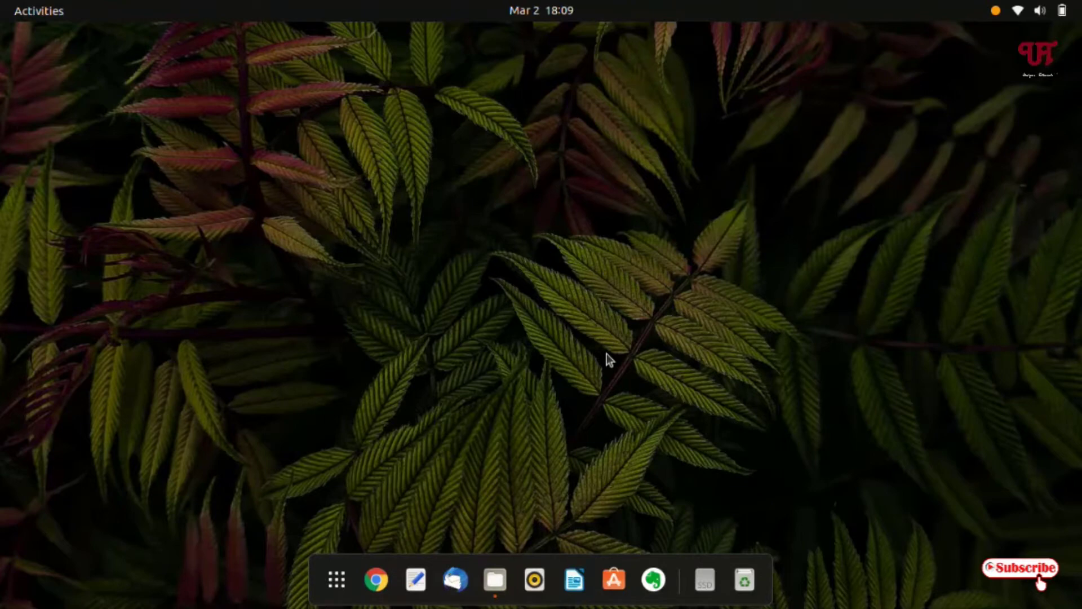
- Open Files on Pictures, select then deselect the OpenShot AppImage, and minimize the window
left_click(495, 584)
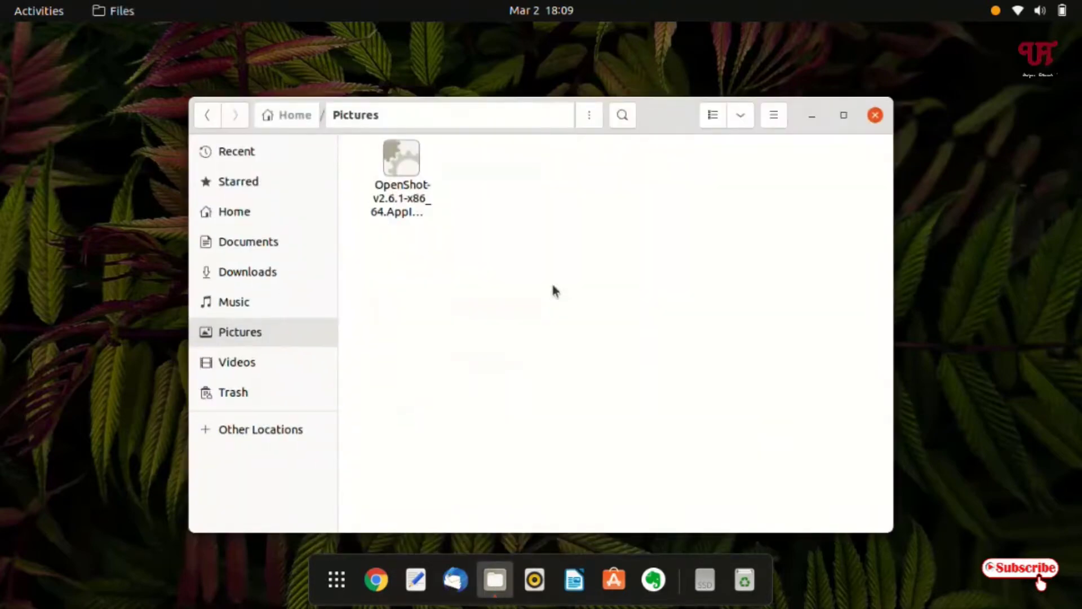
left_click(410, 217)
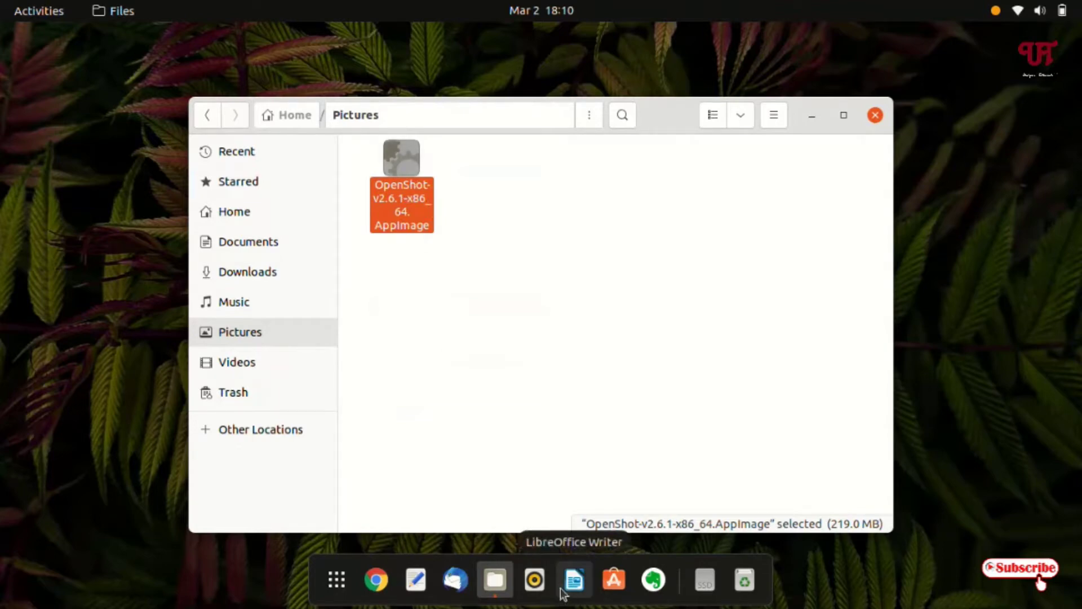
left_click(504, 347)
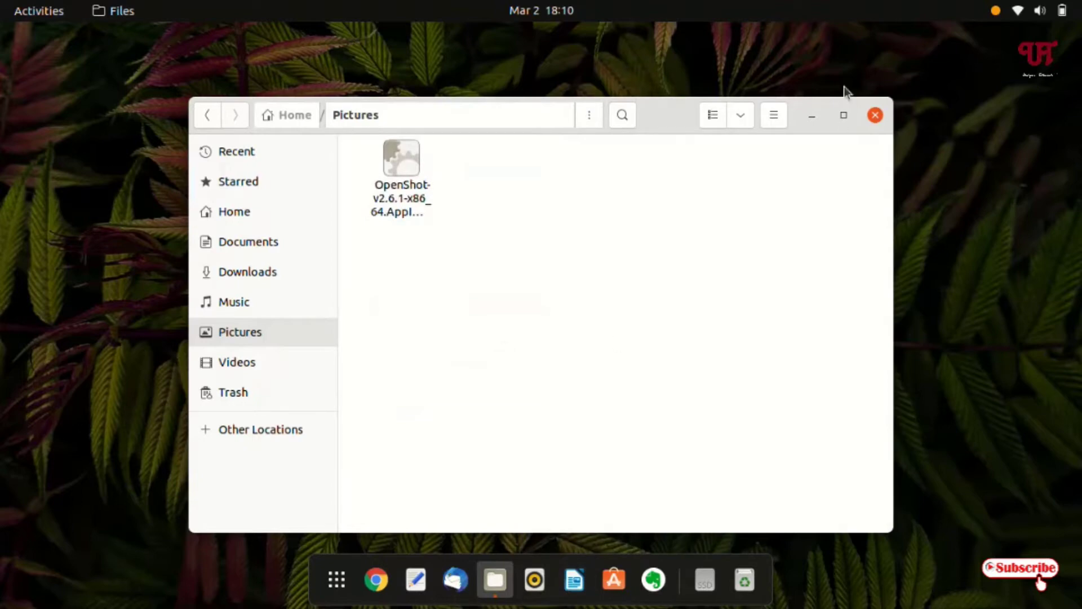
left_click(816, 117)
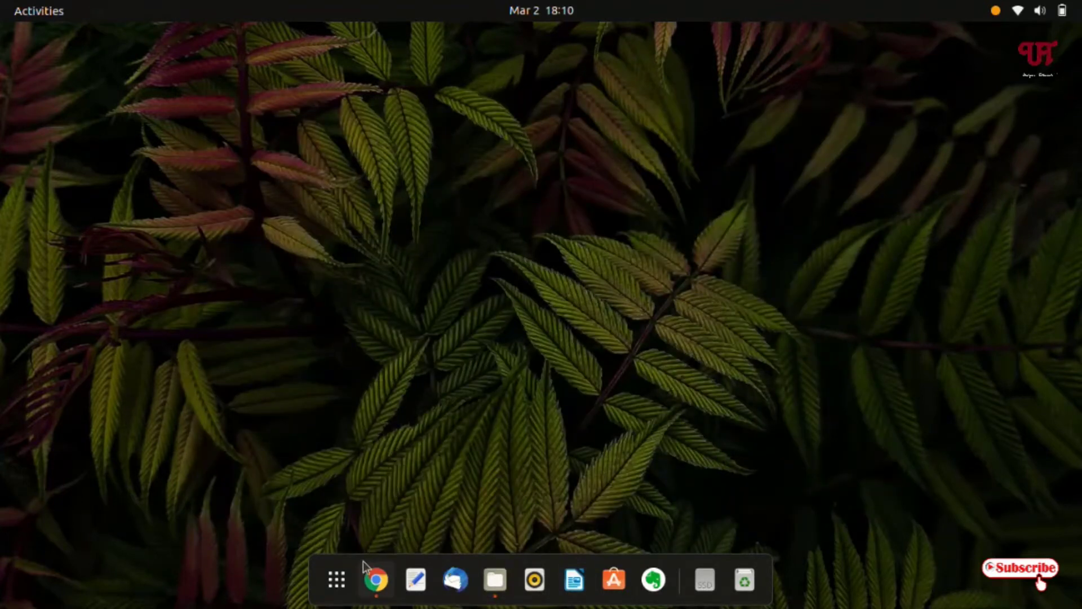
- In Chrome, go to the AppImageLauncher GitHub repository and its v2.2.0 release page
left_click(376, 580)
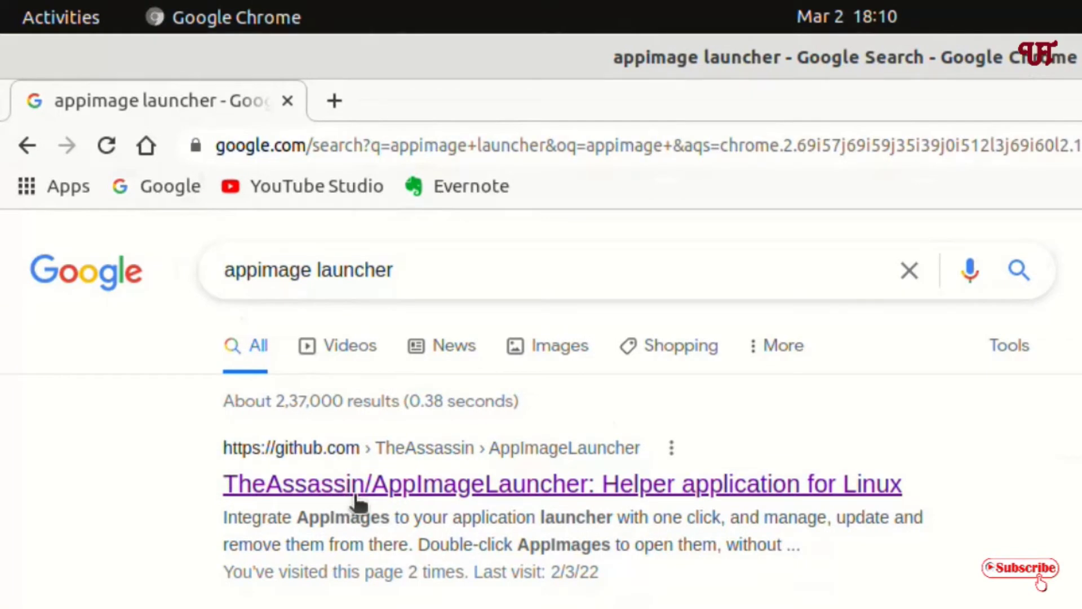
left_click(355, 495)
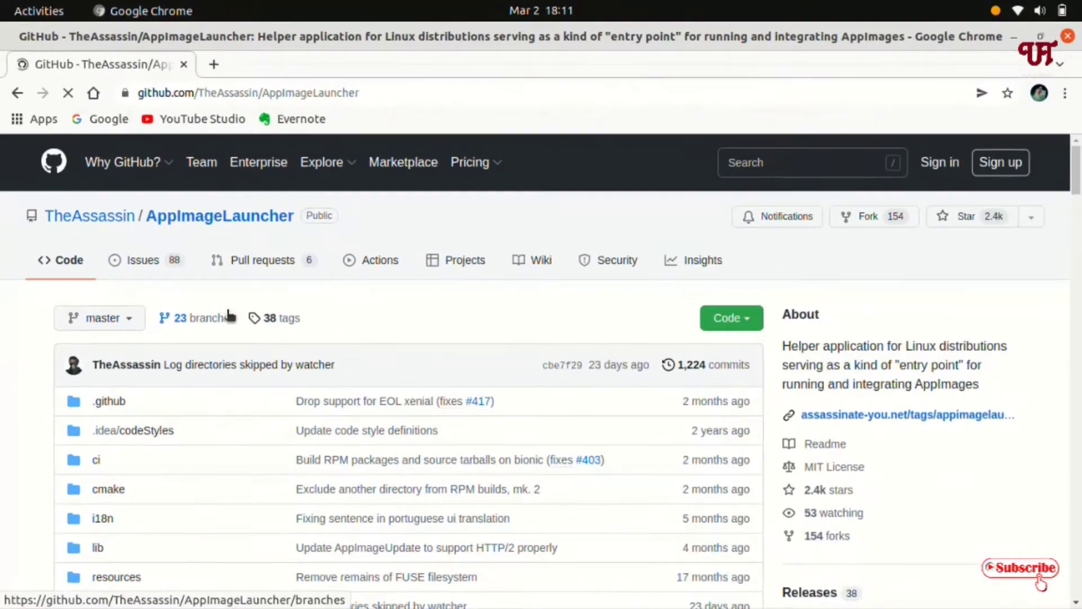
scroll(953, 282, "down", 4)
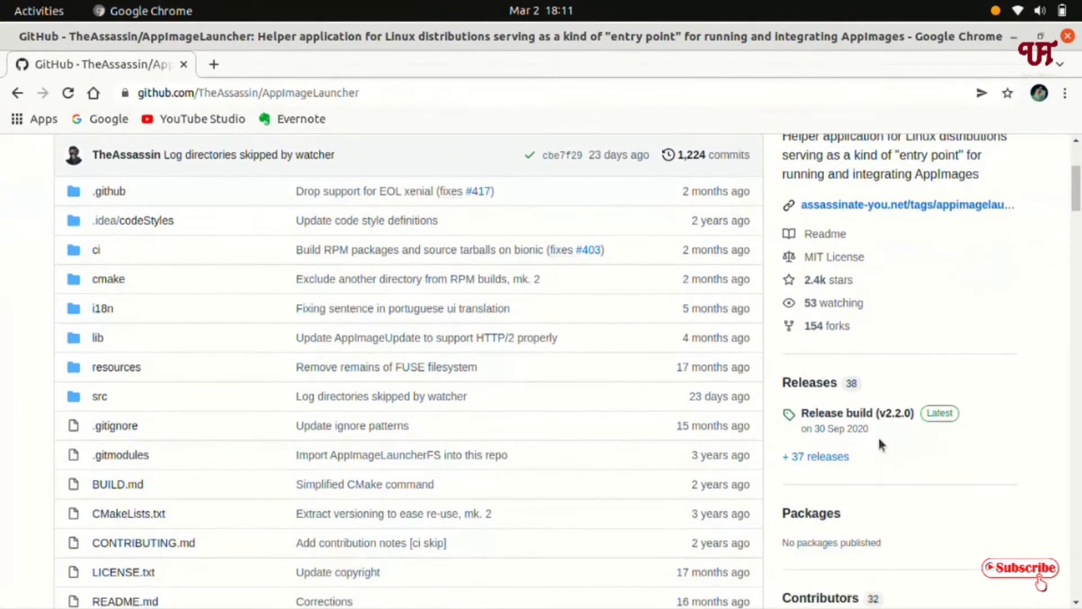
left_click(869, 420)
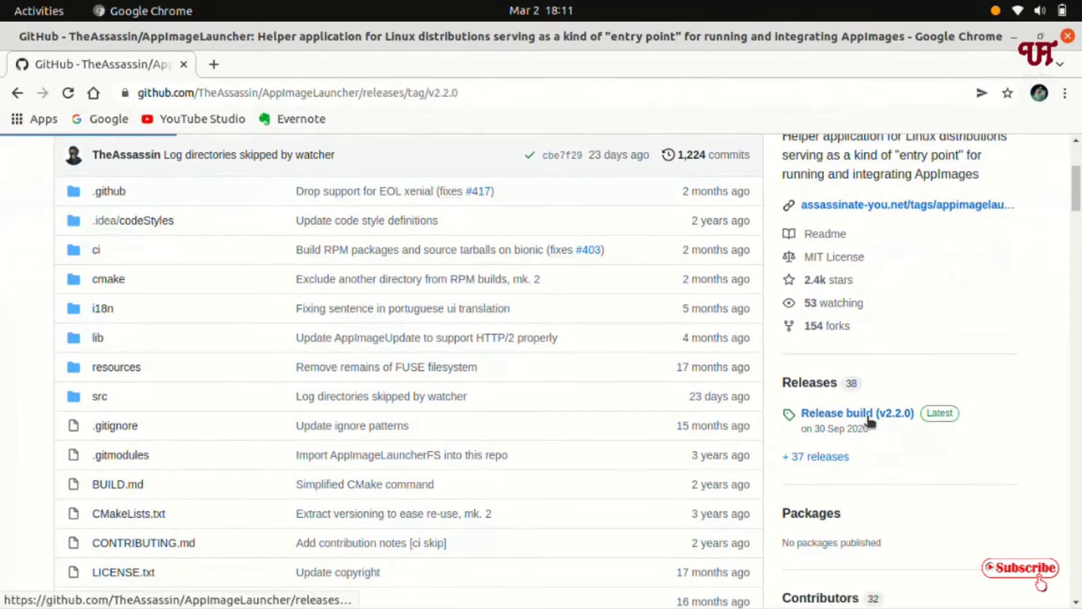
- Download the AppImageLauncher bionic_amd64 .deb asset and open the full downloads list
scroll(777, 366, "down", 6)
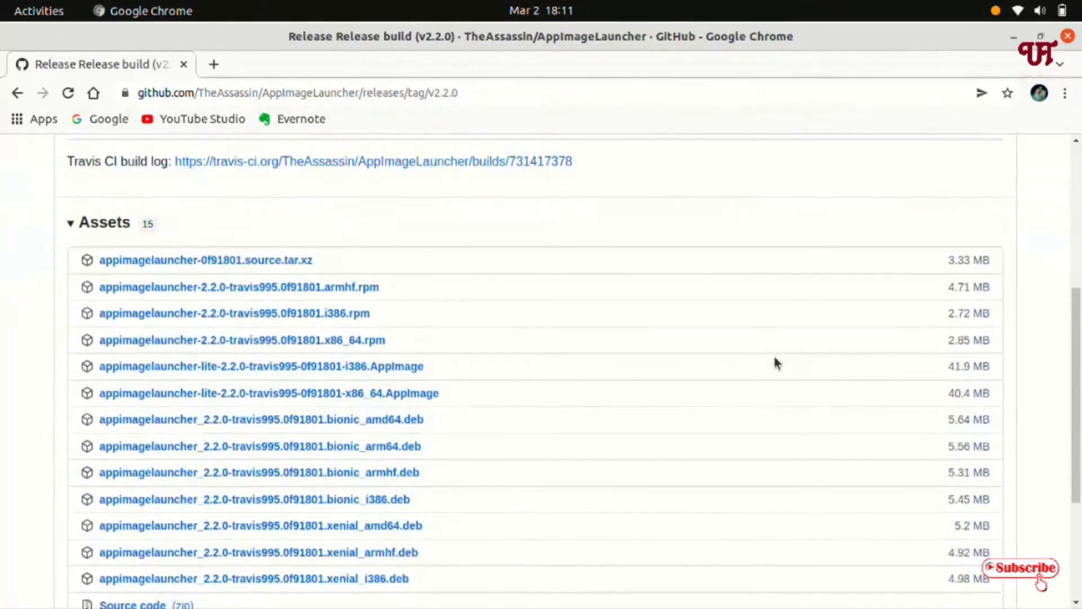
scroll(1080, 383, "up", 1)
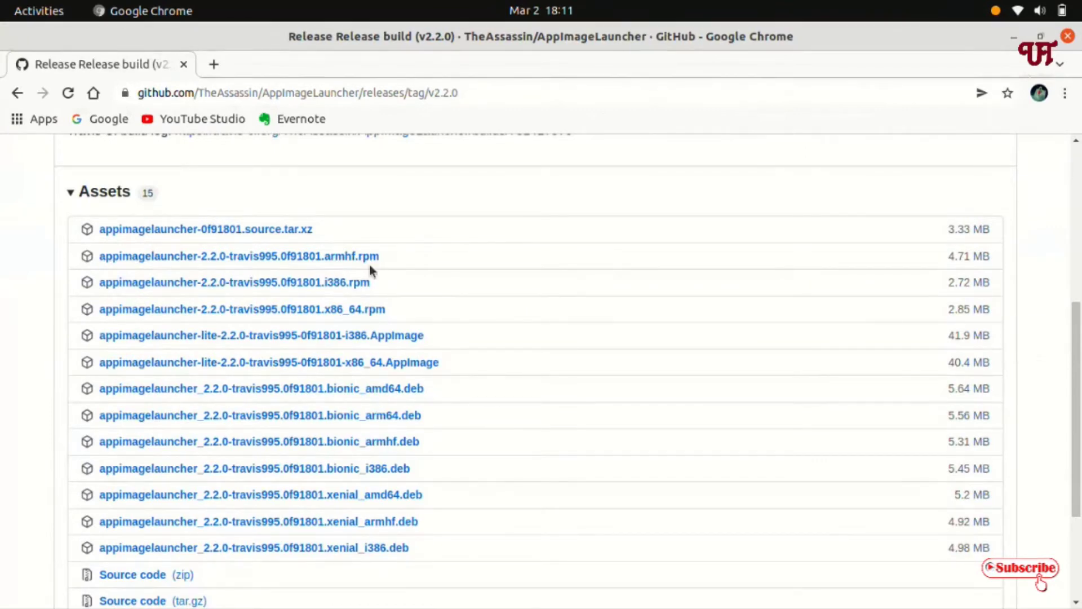
scroll(381, 320, "down", 1)
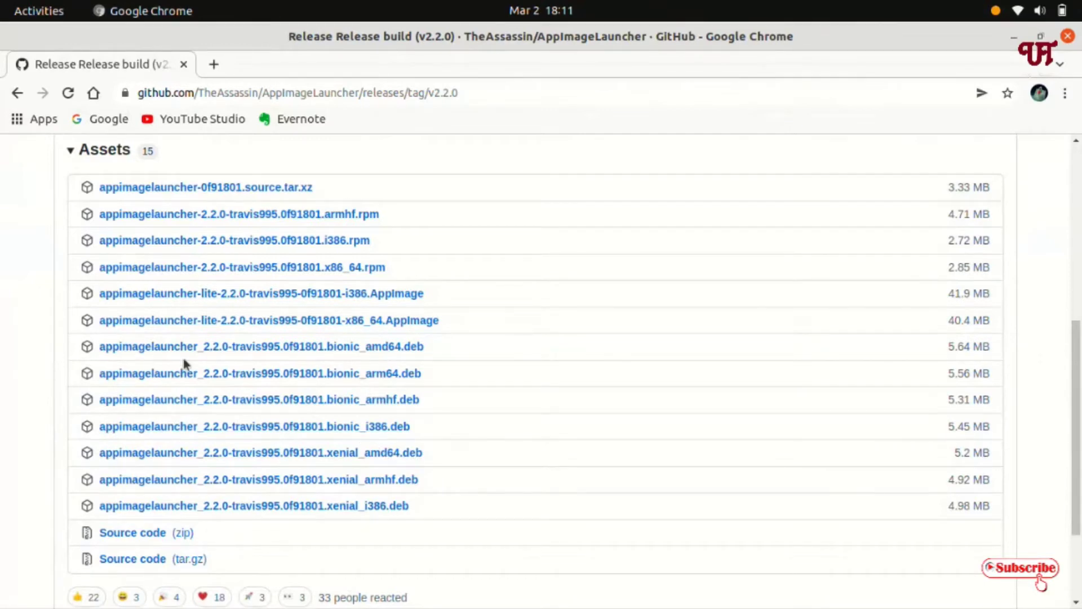
left_click(387, 347)
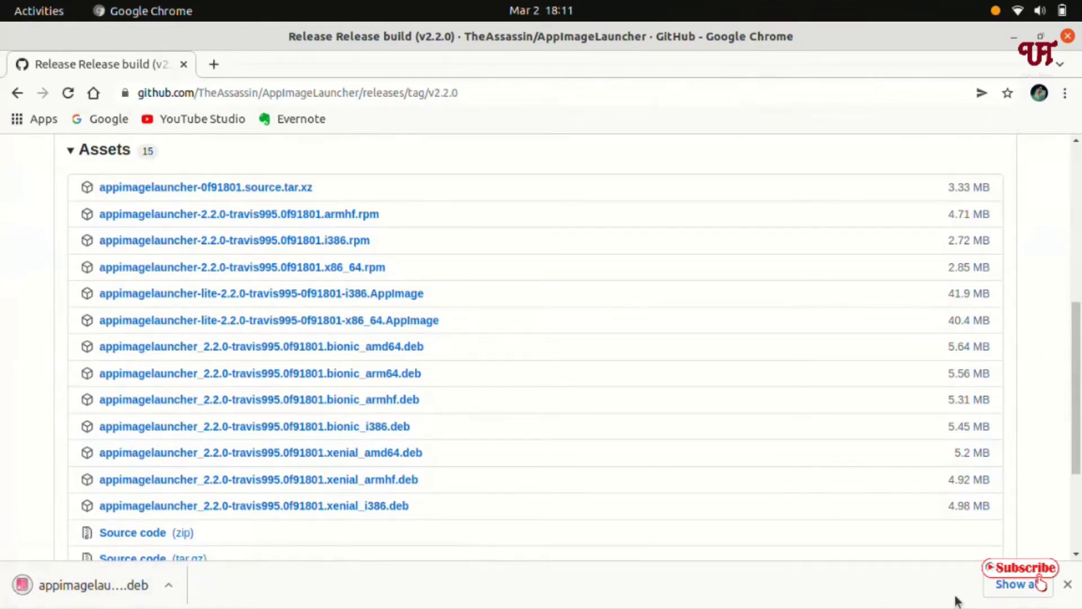
left_click(1006, 584)
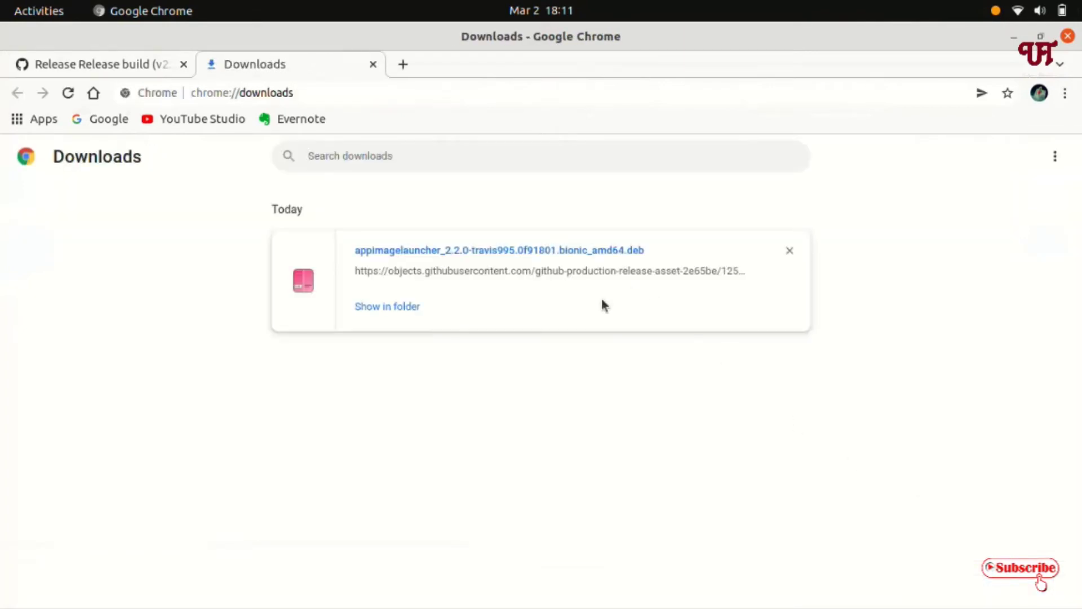
- Show the downloaded .deb in its folder, close Chrome, and open the .deb with Software Install
left_click(382, 308)
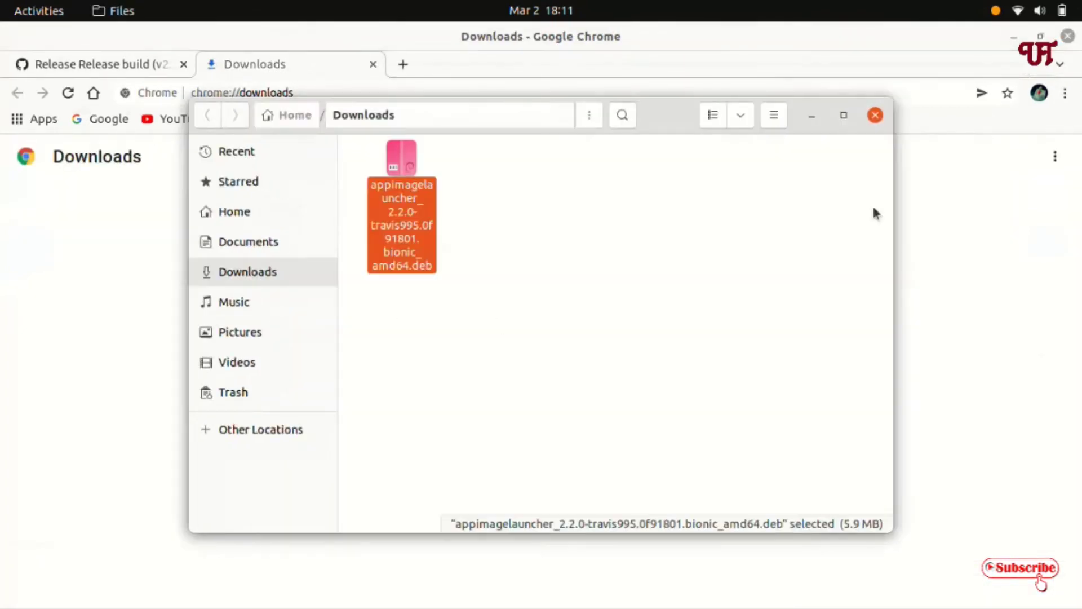
left_click(1069, 37)
right_click(401, 215)
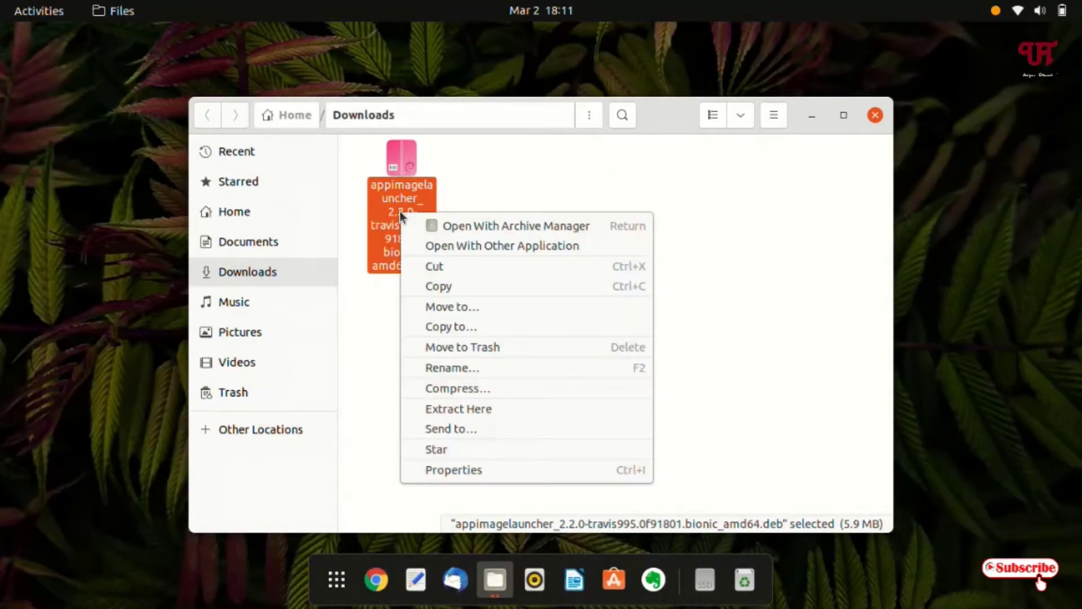
left_click(462, 246)
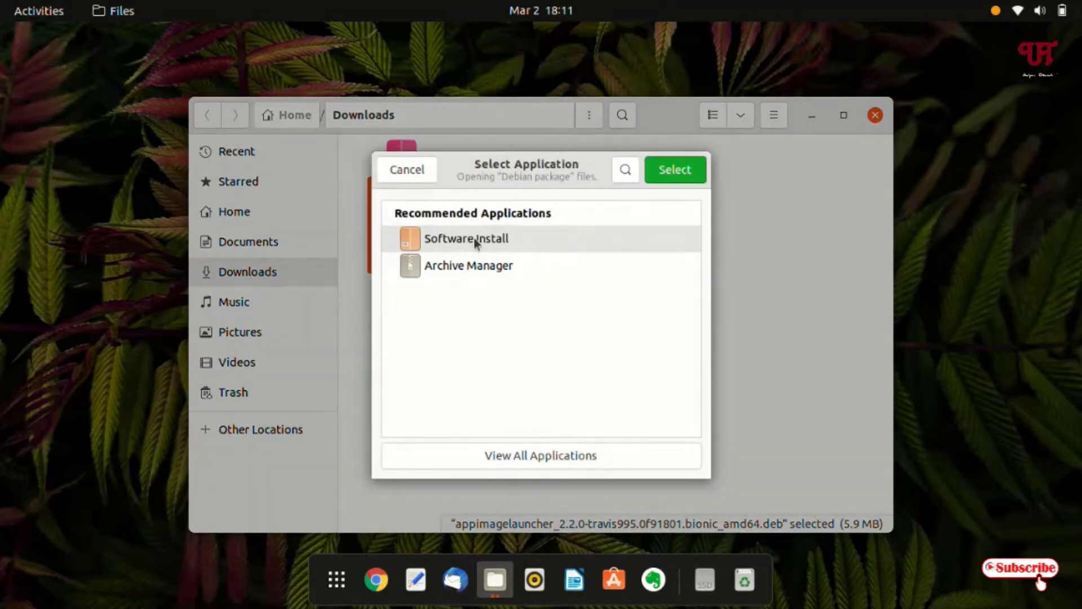
left_click(677, 168)
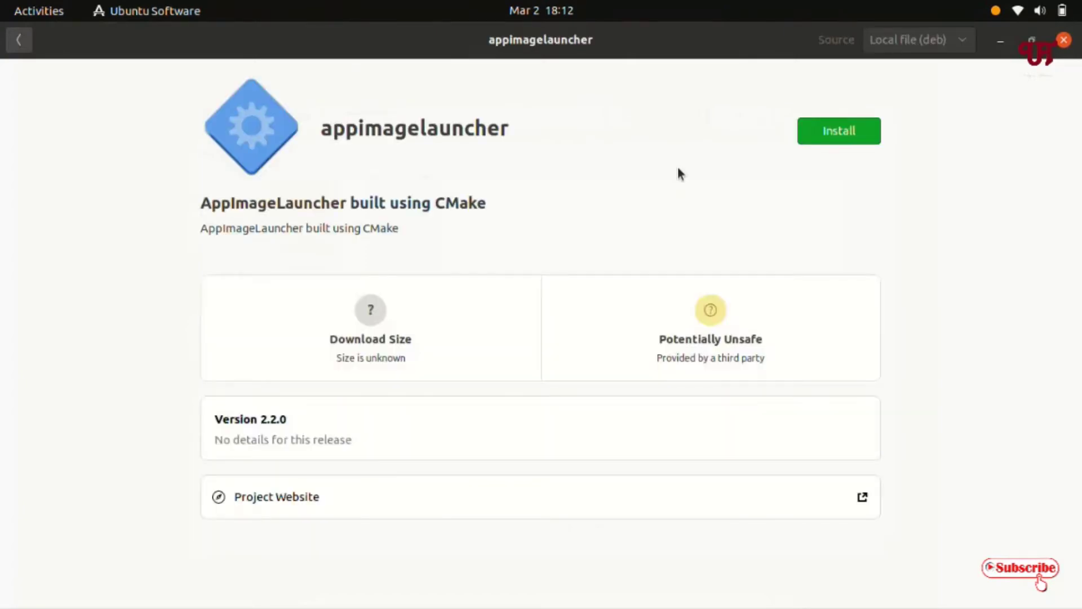
- Install appimagelauncher 2.2.0, authorizing with the account password
left_click(850, 139)
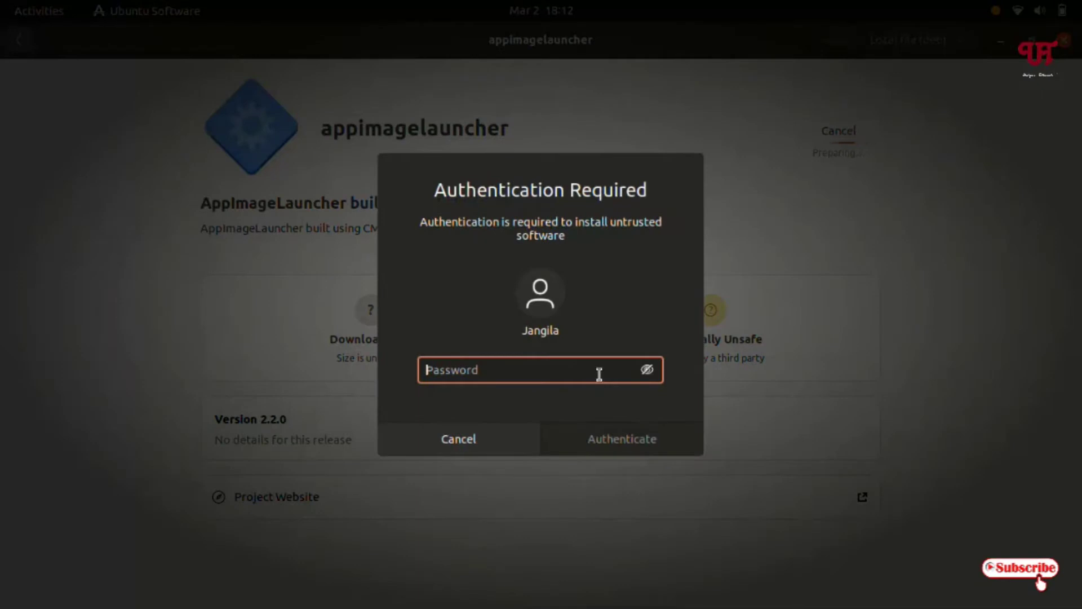
type("******")
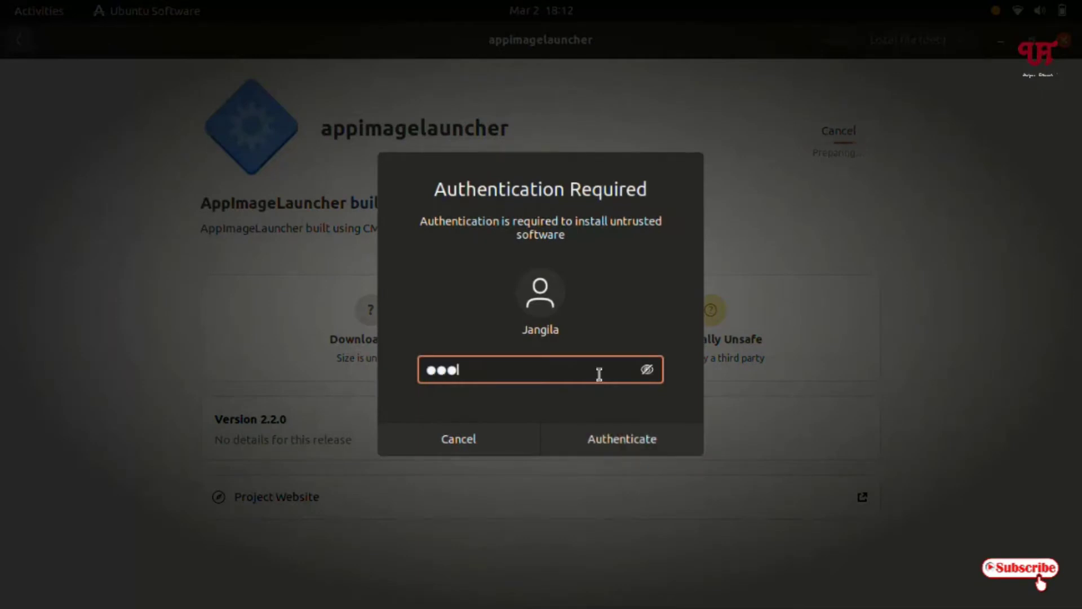
type("**")
key("Return")
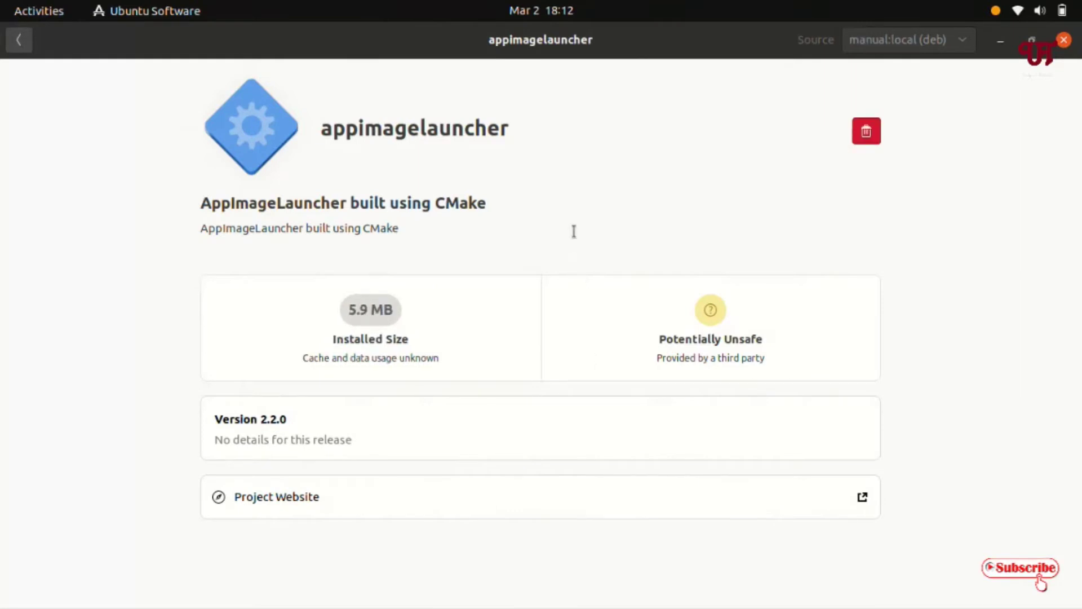
- Close Ubuntu Software and Files, browse the app grid, then reopen Pictures and select the OpenShot AppImage
left_click(1065, 40)
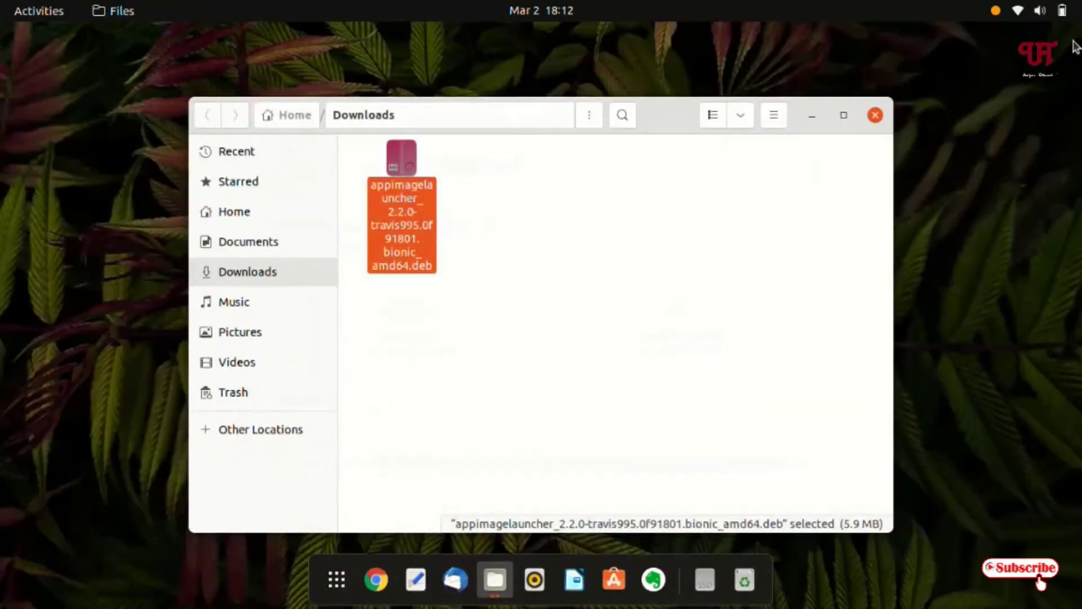
left_click(875, 116)
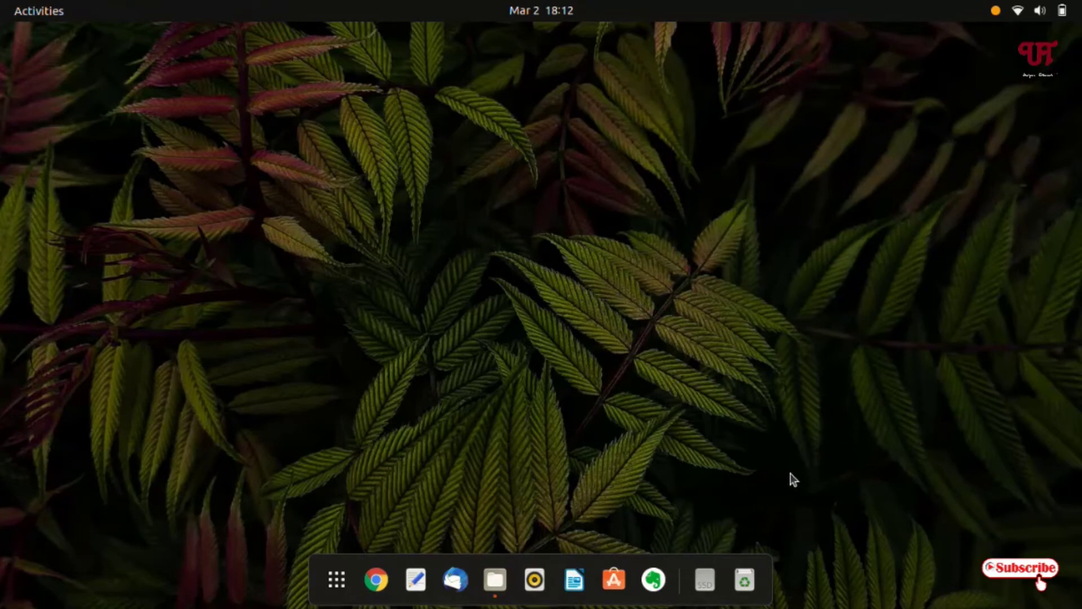
left_click(337, 579)
scroll(654, 470, "down", 1)
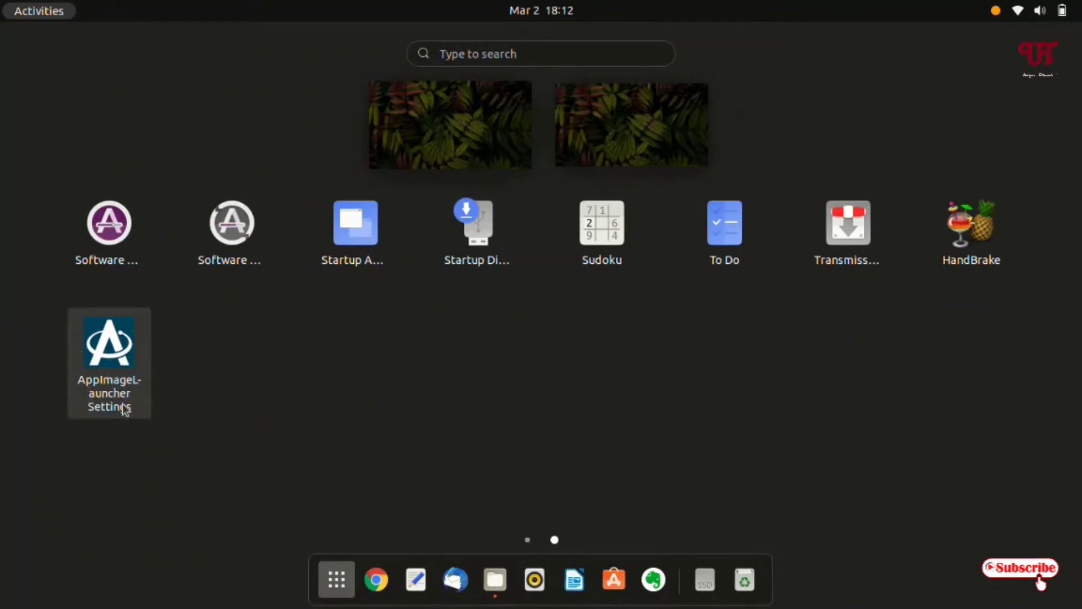
left_click(338, 587)
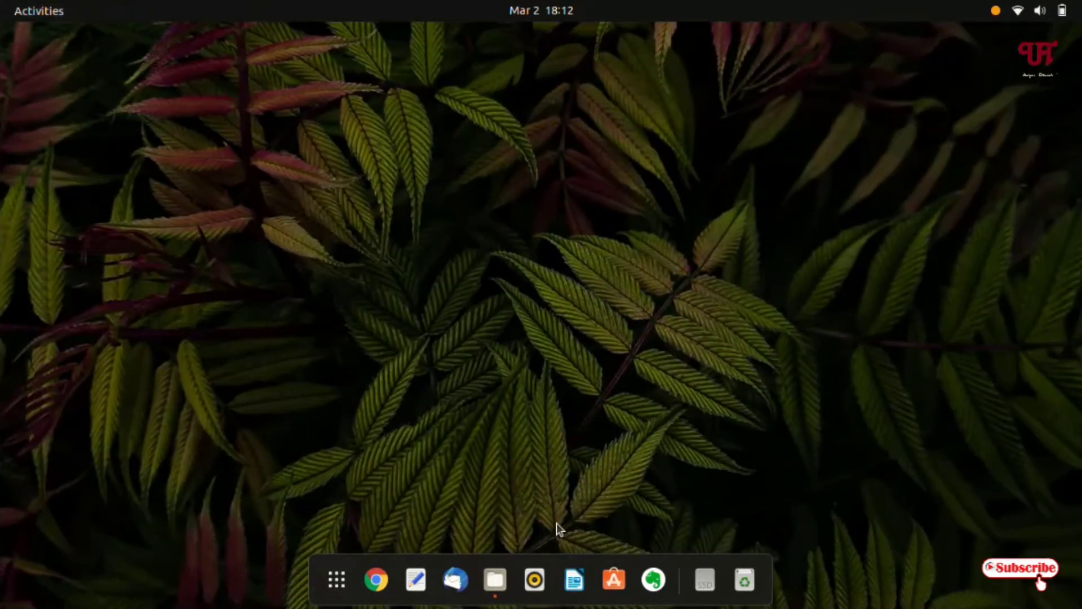
left_click(499, 566)
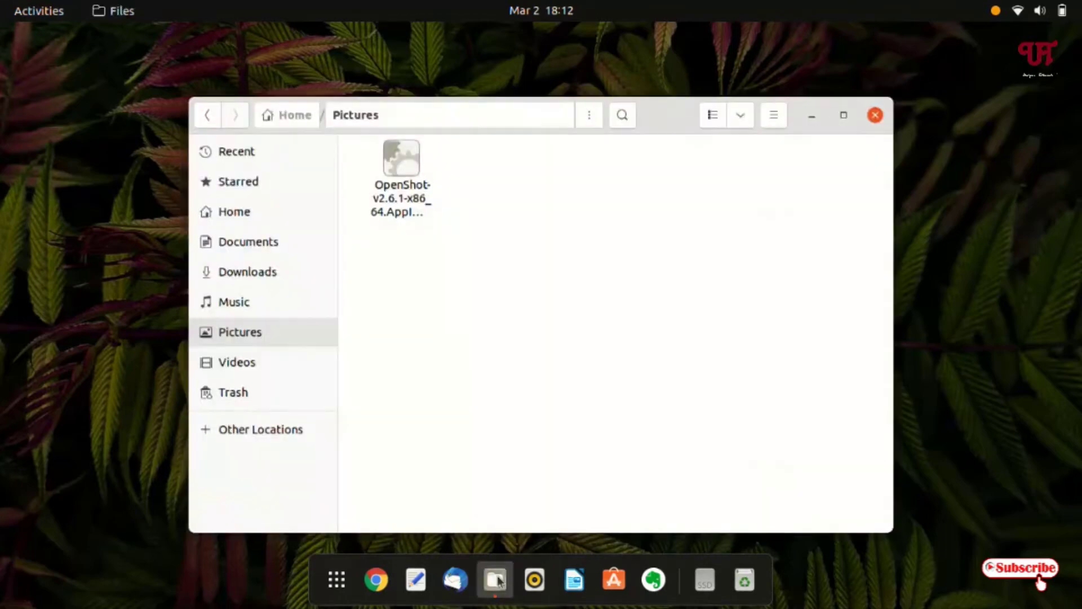
left_click(395, 203)
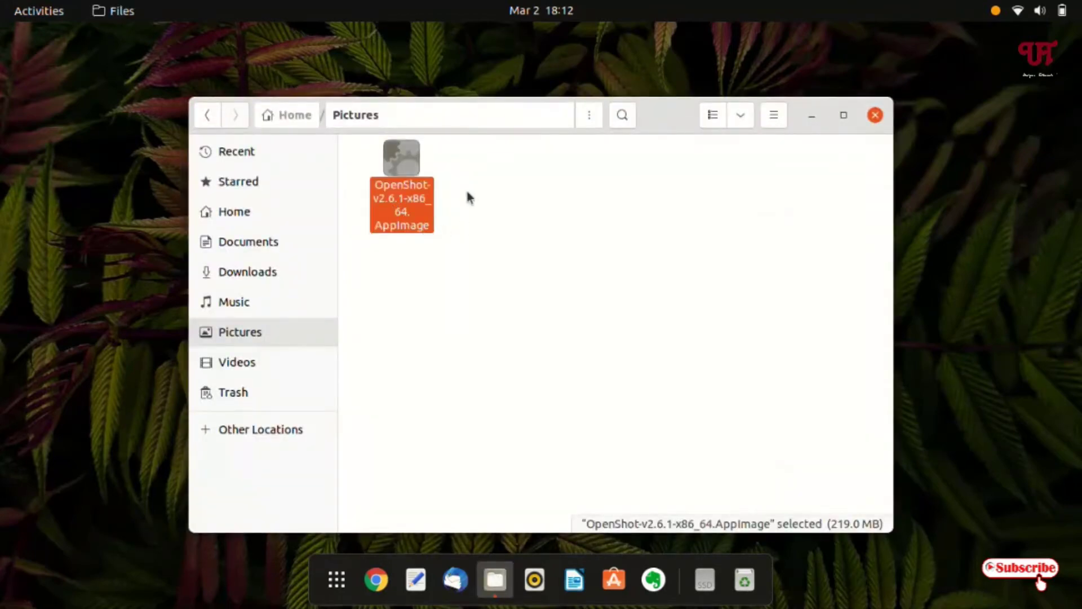
- Tick 'Allow executing file as program' in OpenShot-v2.6.1-x86_64.AppImage's Properties > Permissions, then close it
right_click(409, 209)
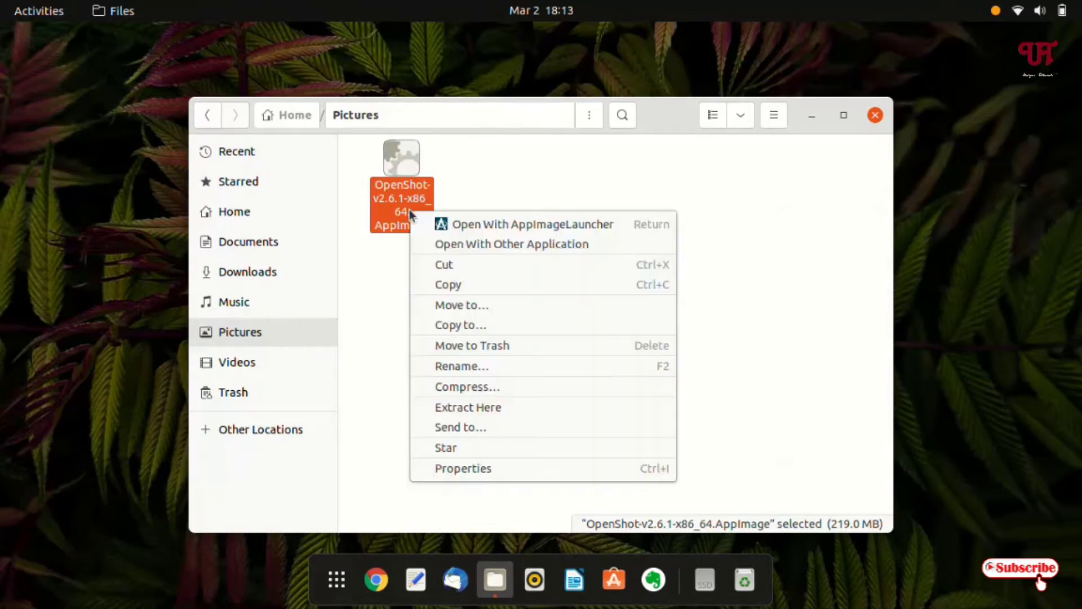
left_click(476, 470)
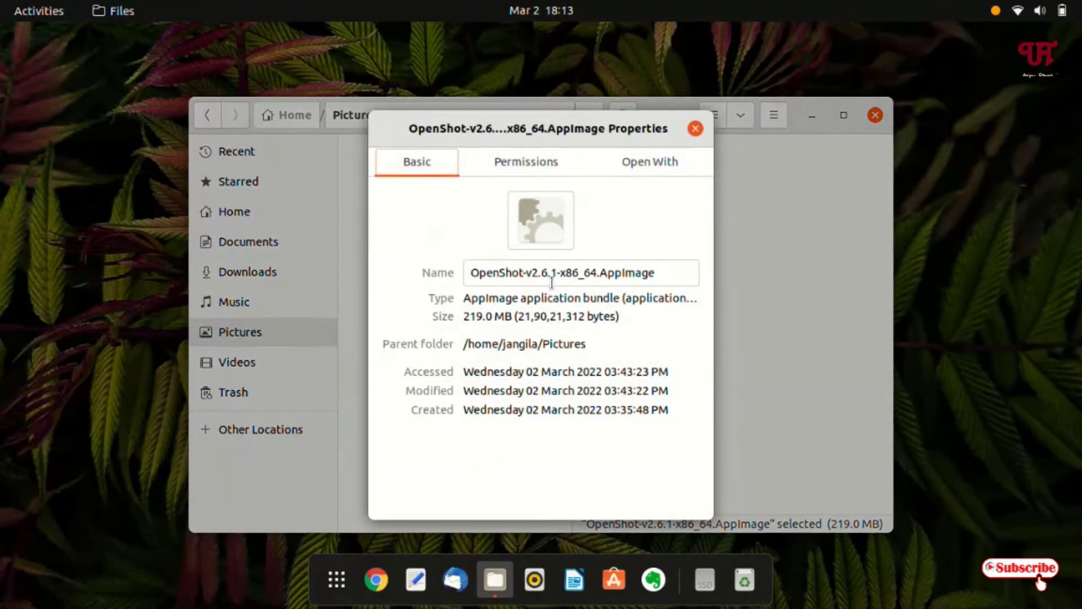
left_click_drag(463, 297, 517, 297)
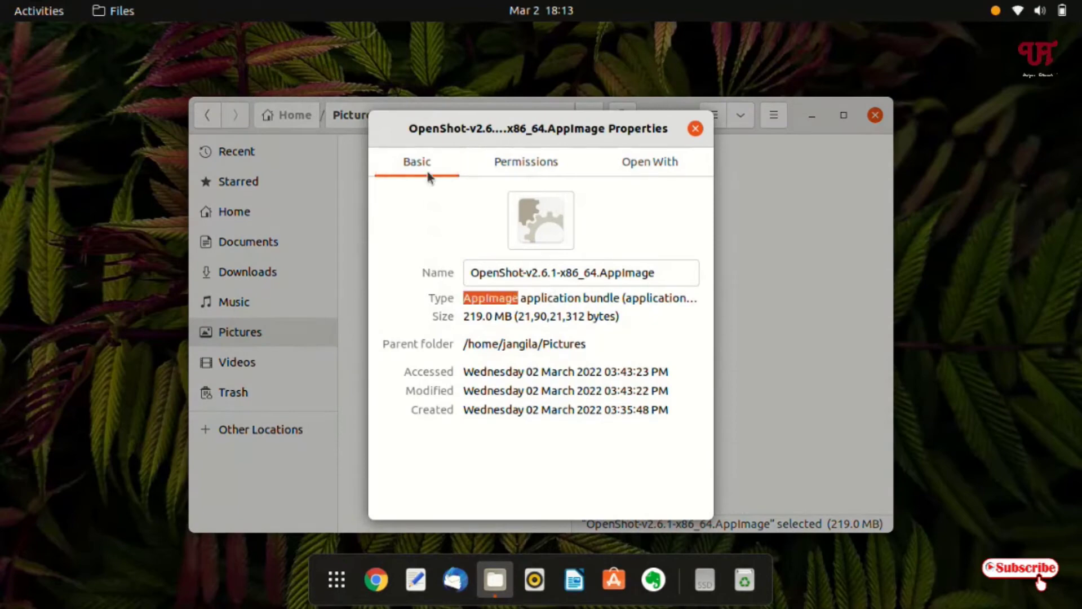
left_click(523, 164)
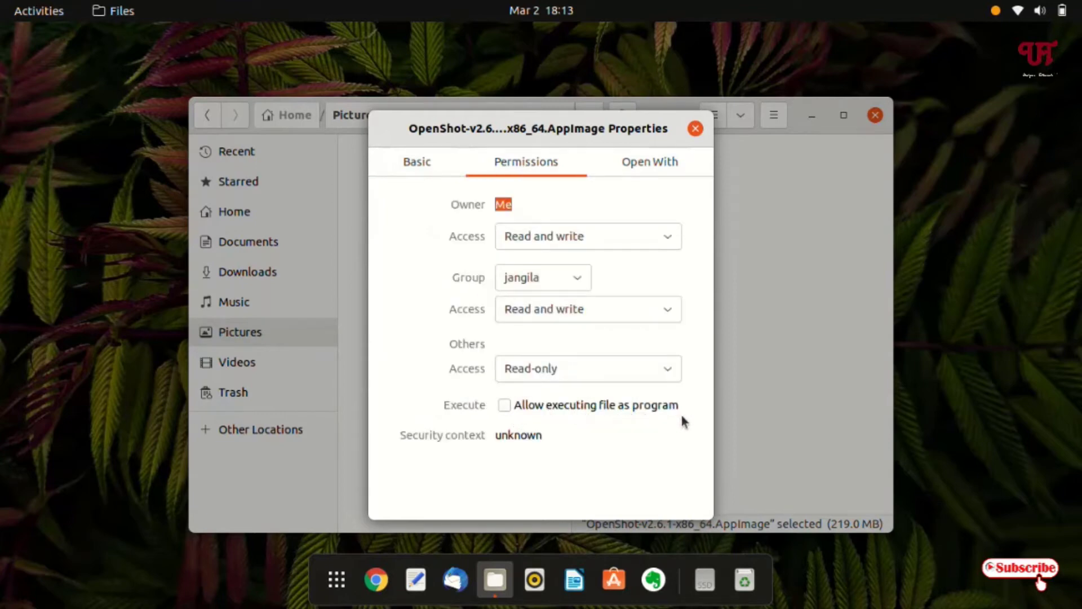
left_click(504, 405)
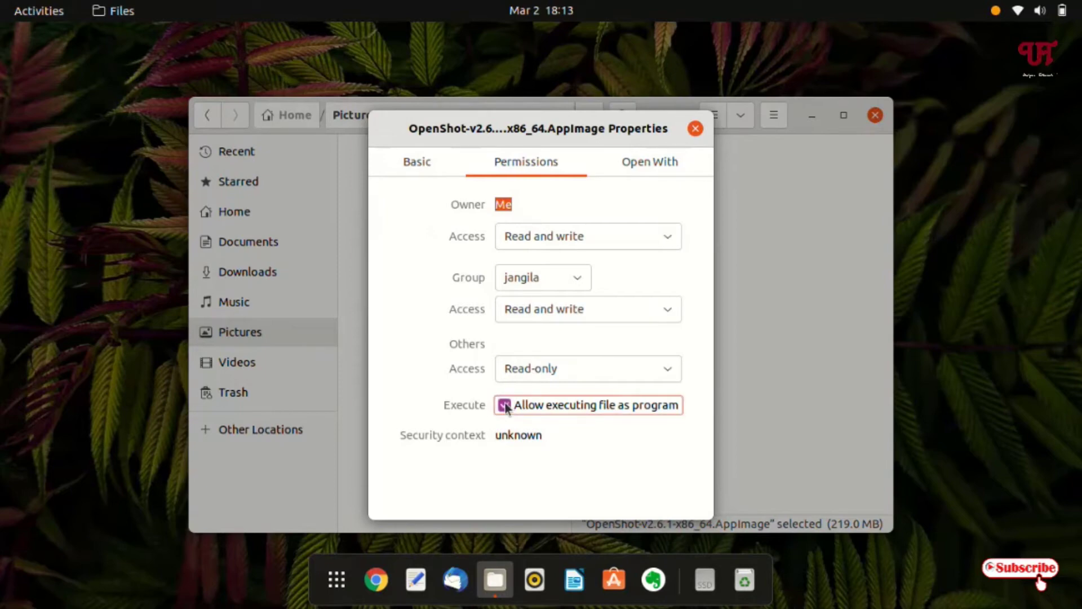
left_click(697, 129)
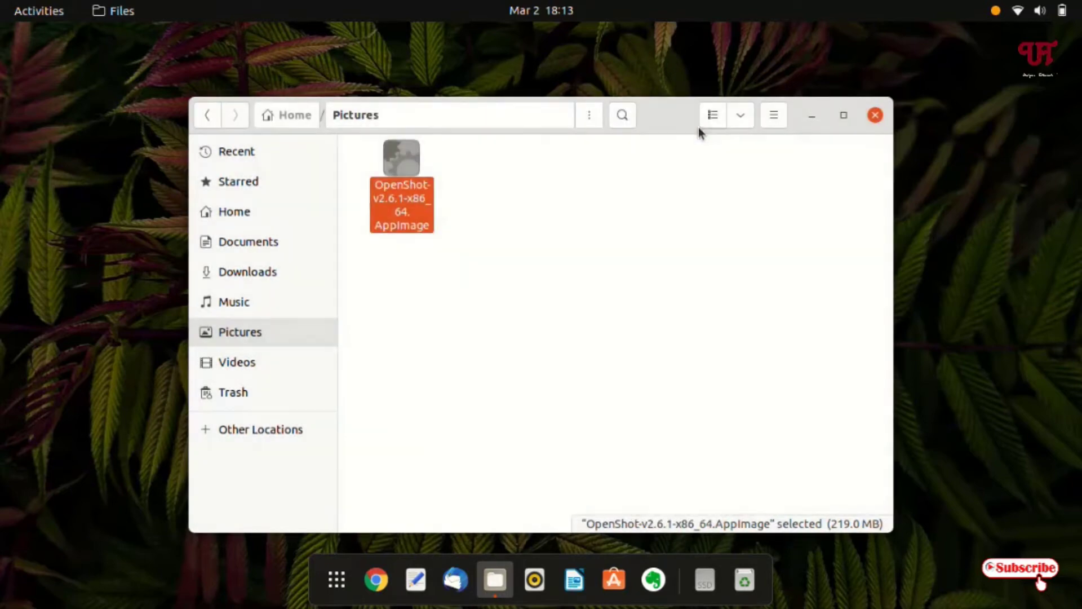
- Open the OpenShot AppImage with AppImageLauncher and minimize the Files window
right_click(397, 200)
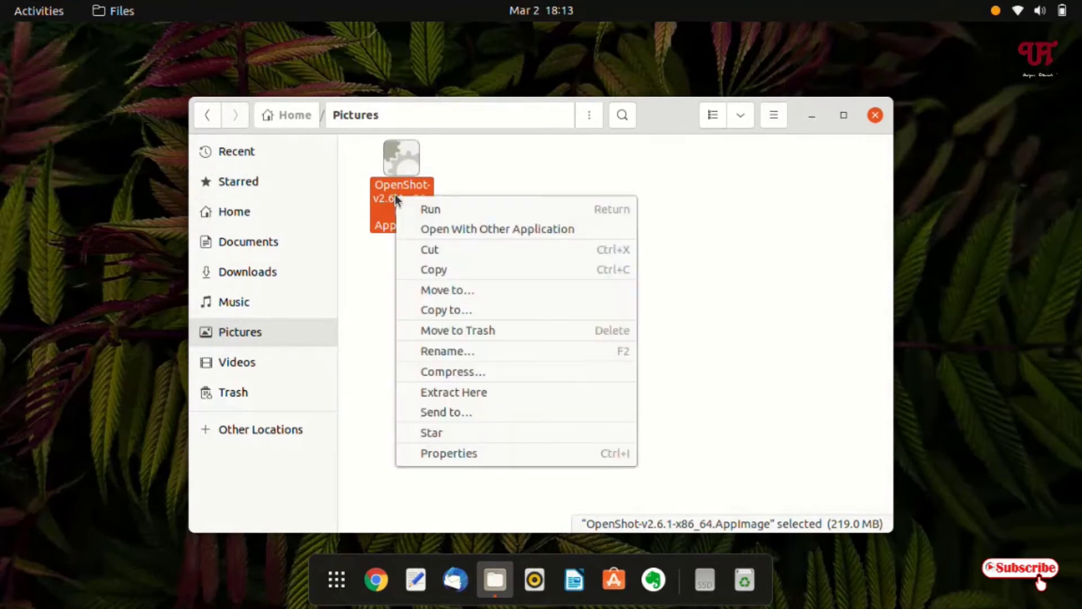
left_click(498, 228)
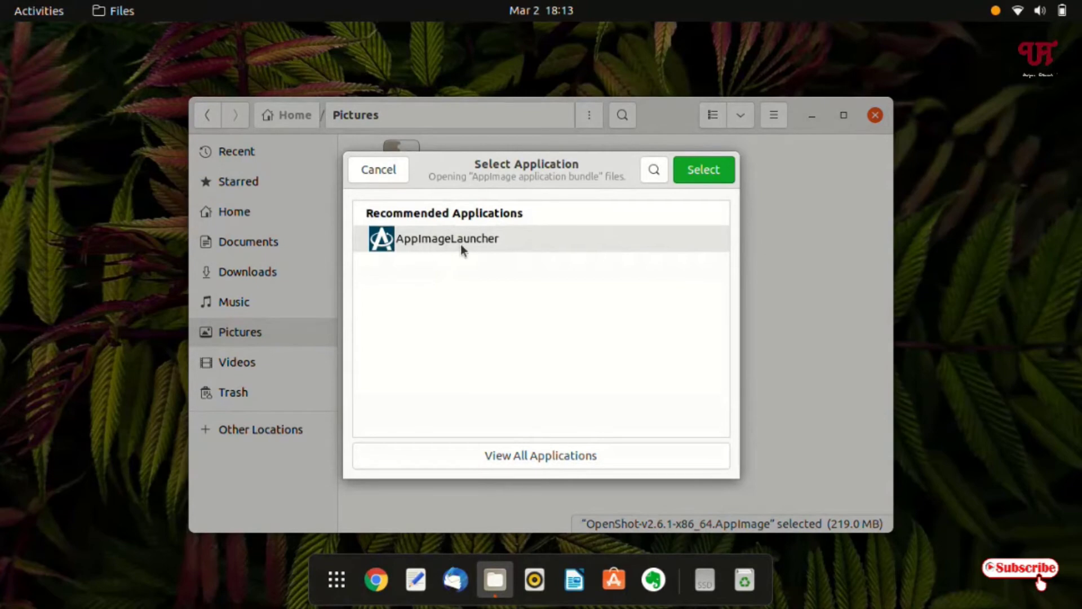
left_click(720, 170)
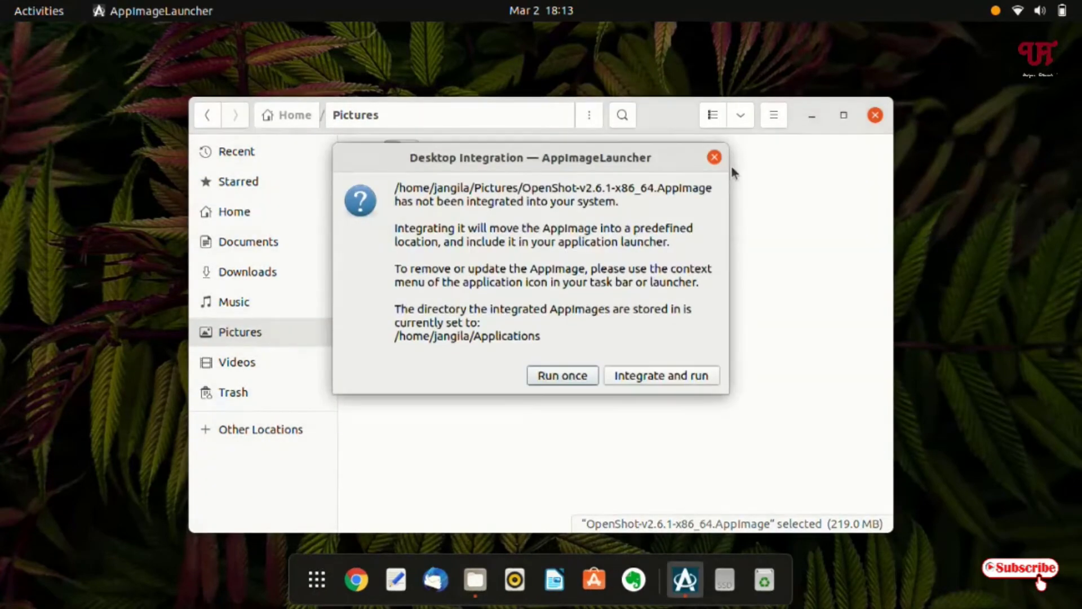
left_click(813, 115)
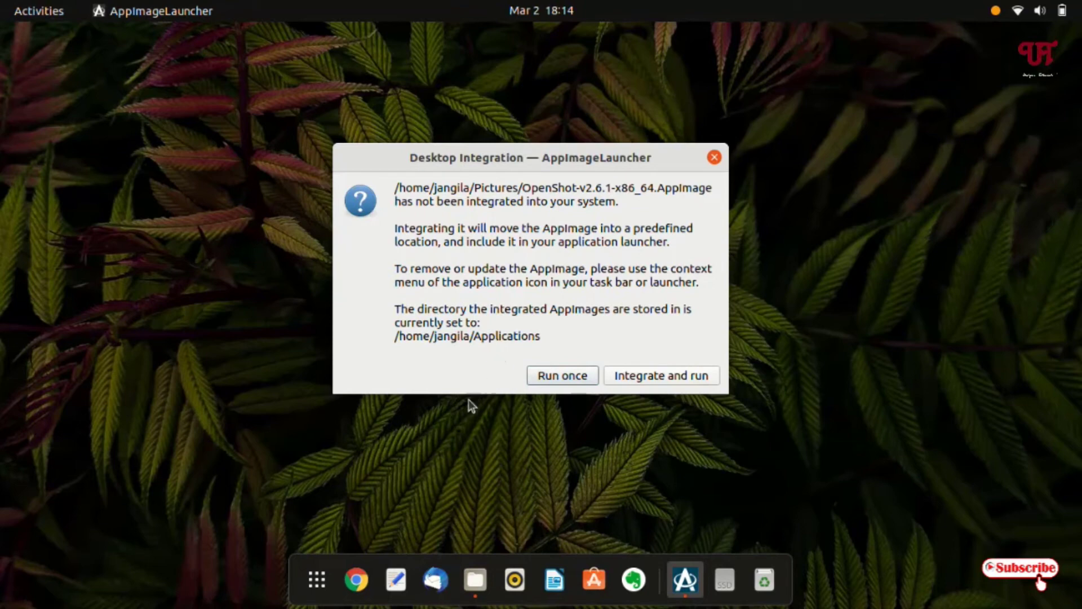
- Choose 'Integrate and run', dismiss the OpenShot tutorial, then restore and shift the editor window right
left_click(669, 376)
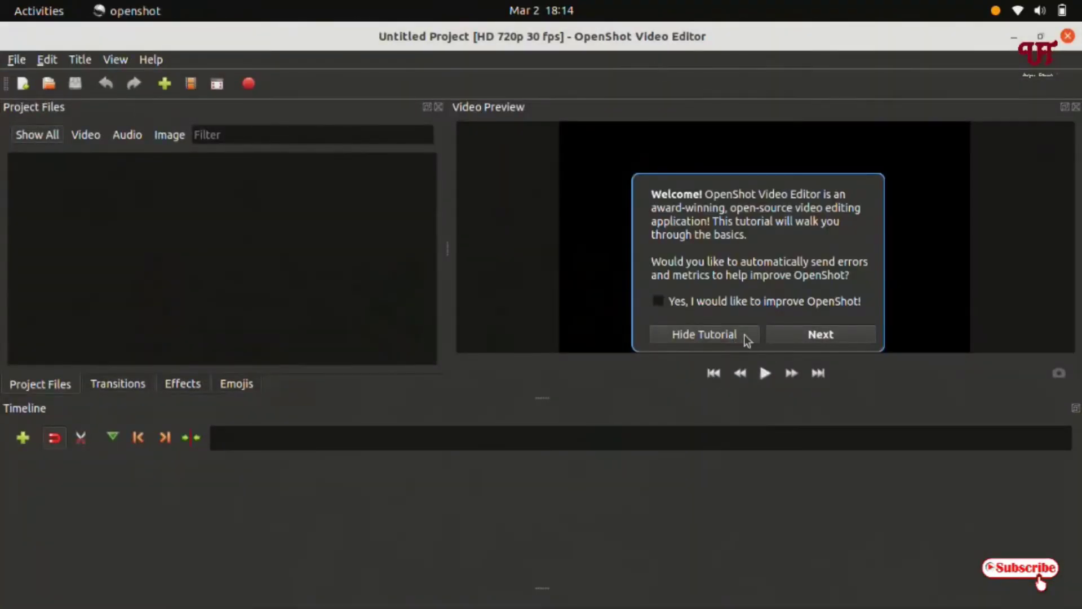
left_click(825, 342)
left_click(342, 305)
left_click(1040, 36)
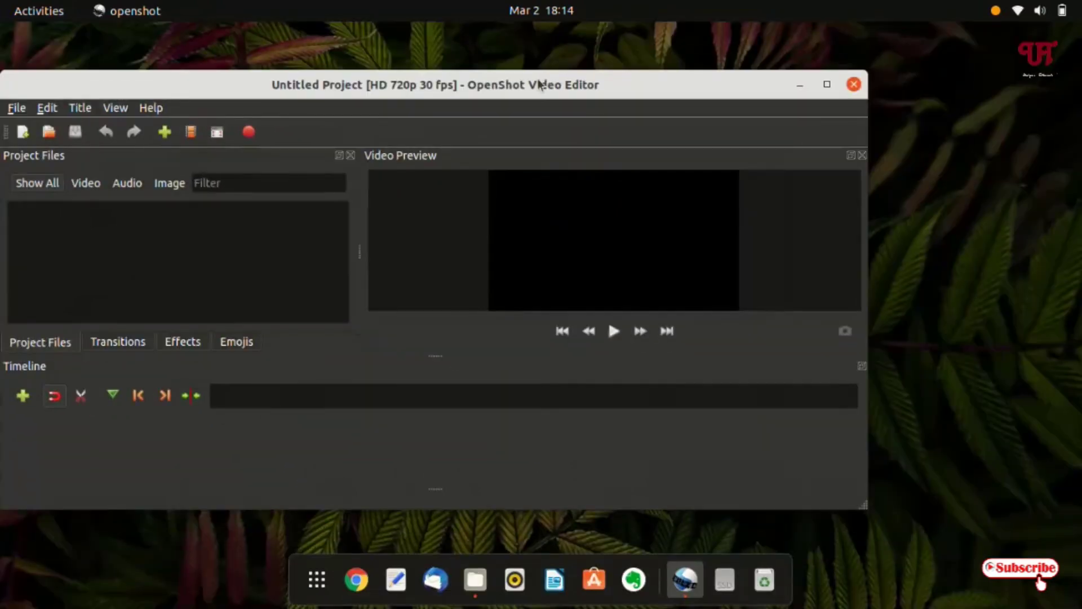
left_click_drag(539, 82, 639, 79)
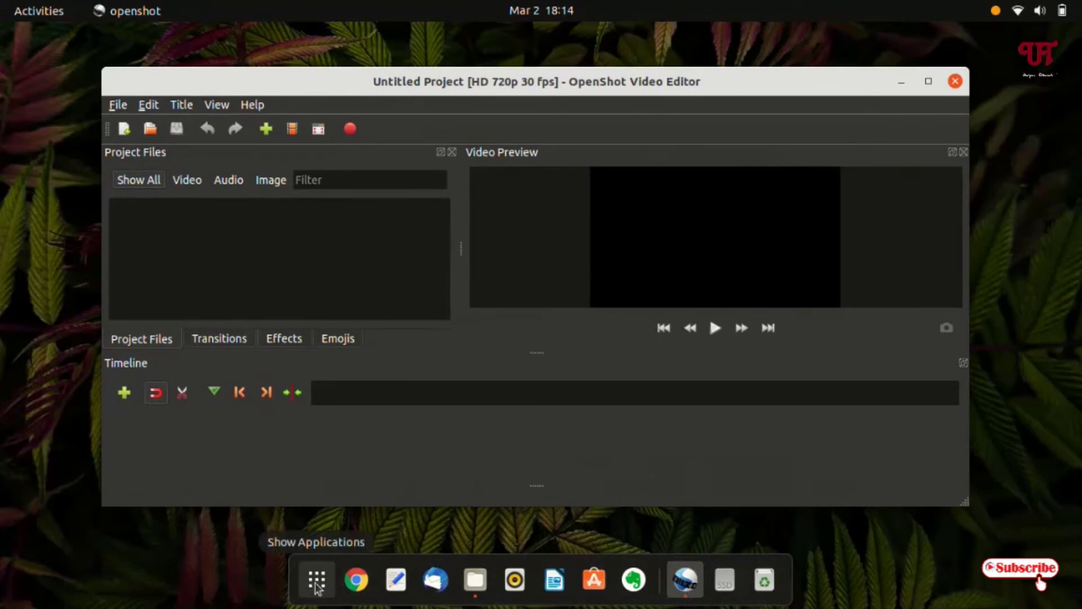
- Bring OpenShot Video Editor up again from the application grid
left_click(317, 580)
scroll(611, 469, "down", 1)
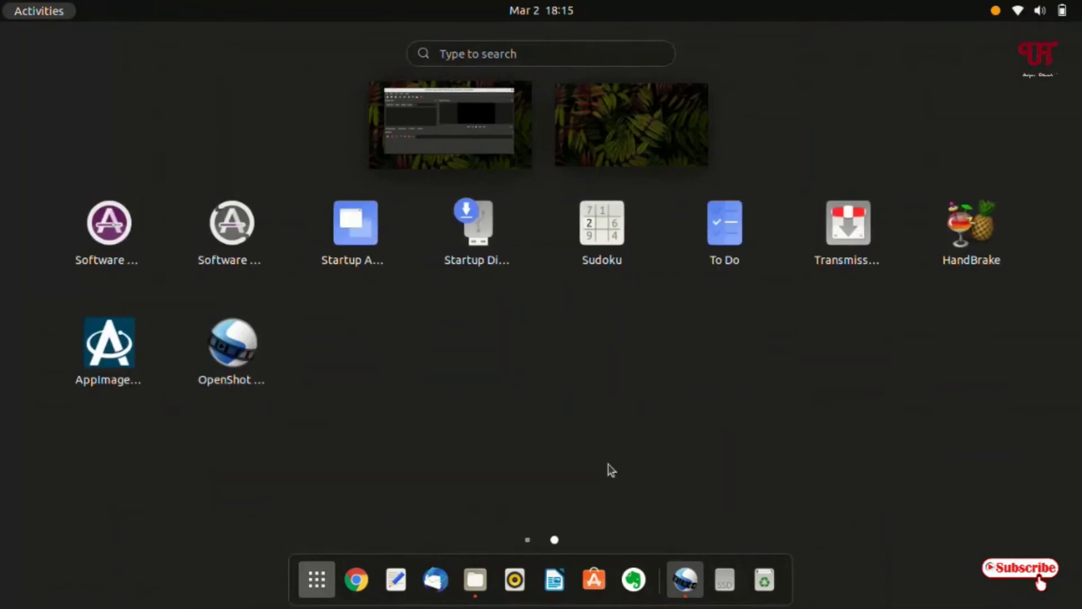
left_click(238, 357)
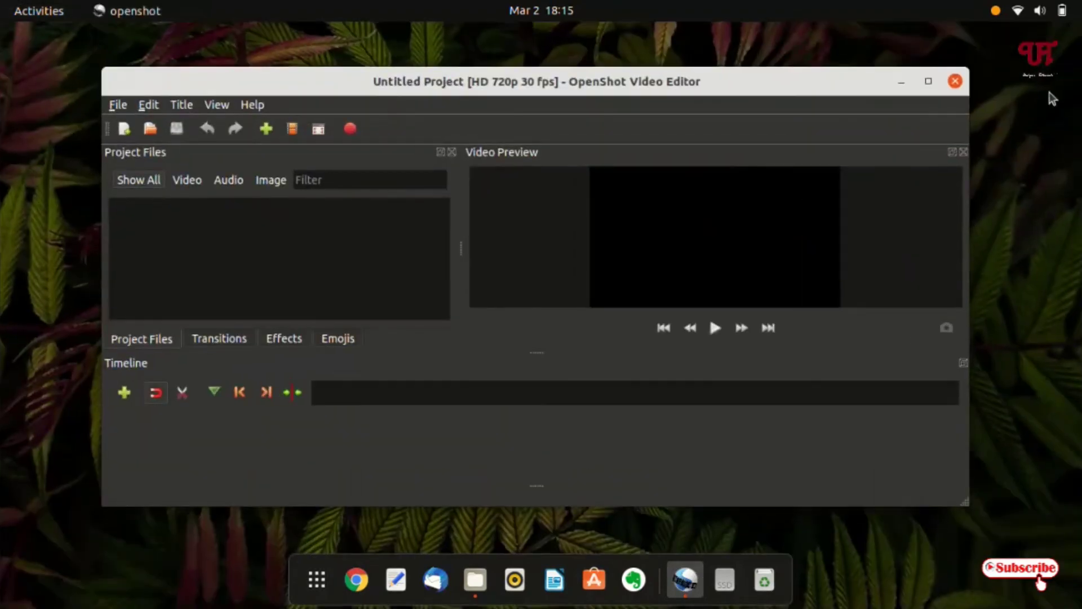
- Close OpenShot, then add OpenShot Video Editor to Favorites from the app grid's second page
left_click(956, 80)
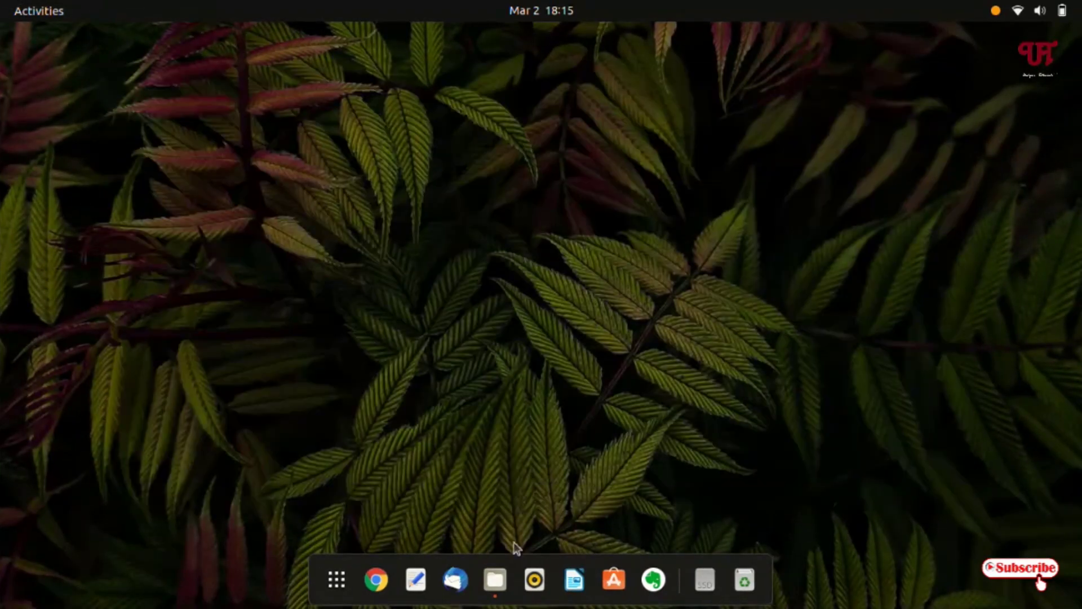
left_click(337, 580)
scroll(458, 359, "down", 1)
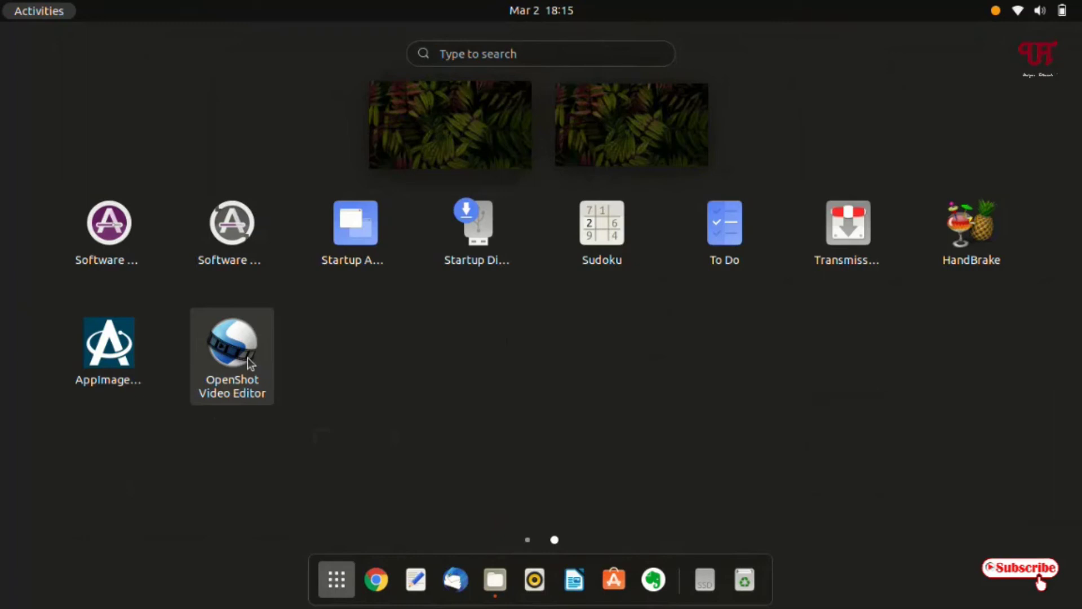
mouse_move(248, 358)
left_mouse_down()
mouse_move(425, 449)
mouse_move(552, 581)
mouse_move(236, 346)
left_mouse_up()
right_click(236, 347)
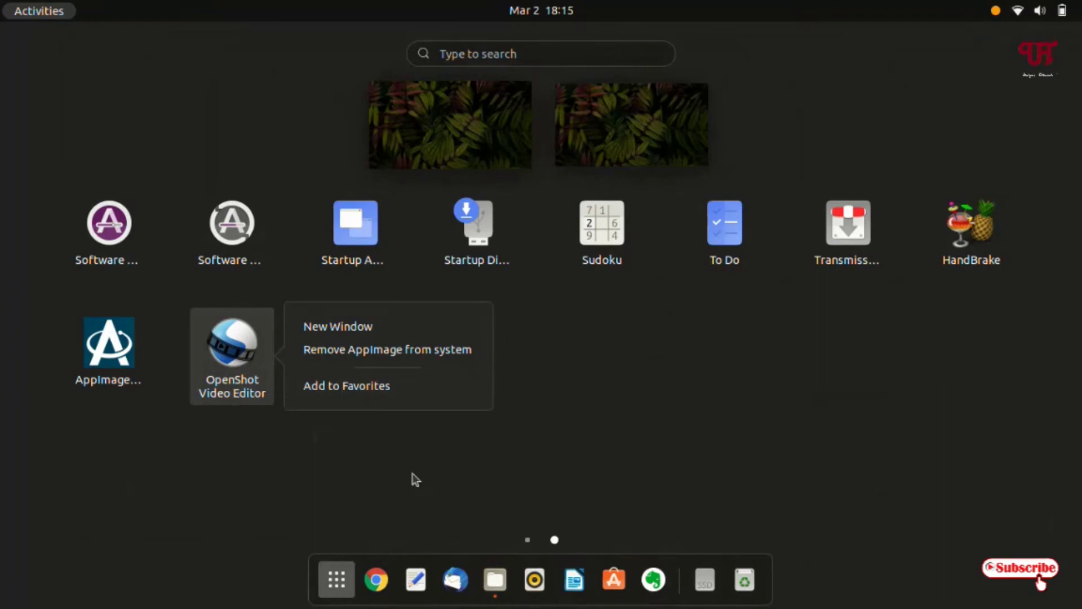
left_click(345, 389)
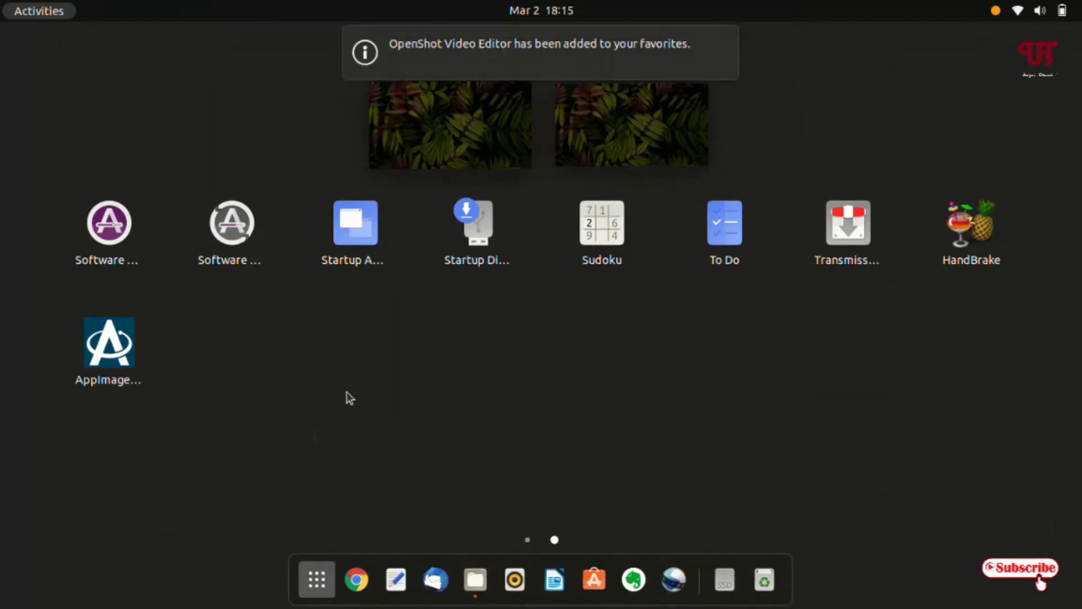
- Remove OpenShot from dock favorites, then drag its icon from the app grid back onto the dock
right_click(680, 587)
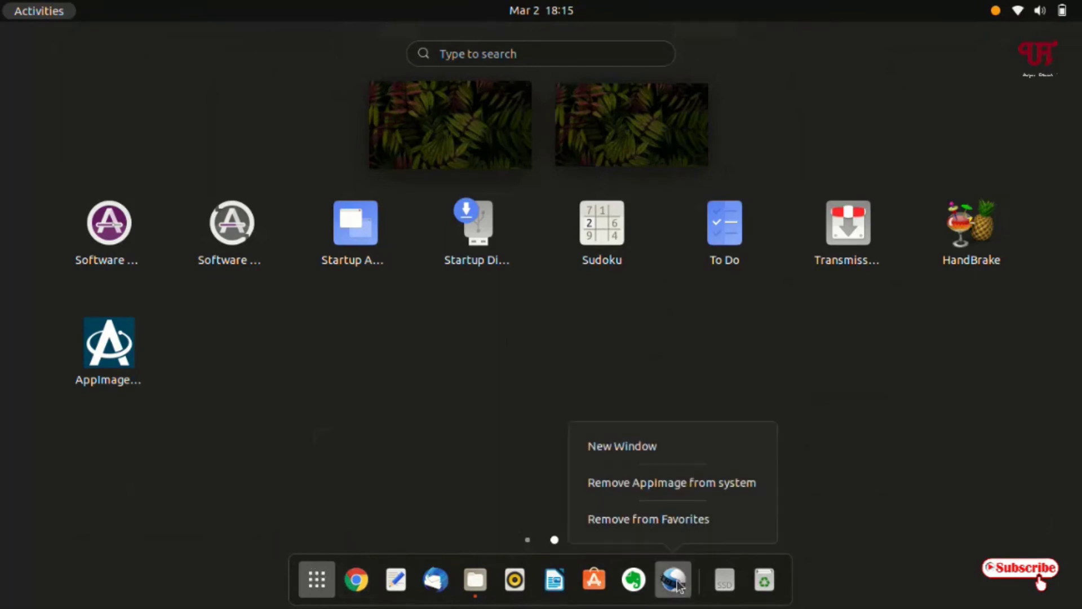
left_click(675, 519)
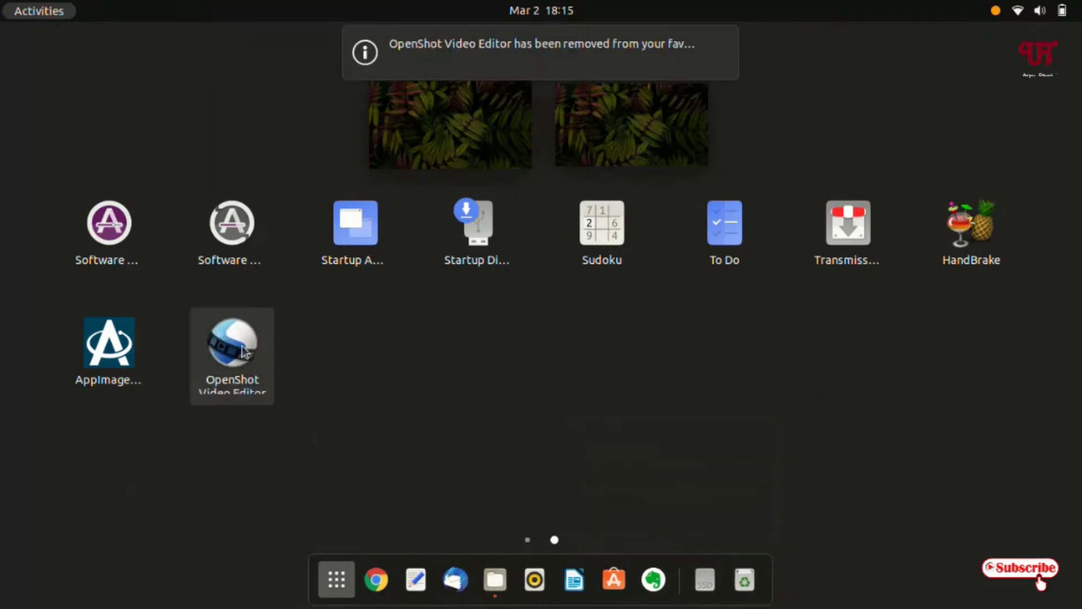
left_click_drag(231, 344, 637, 580)
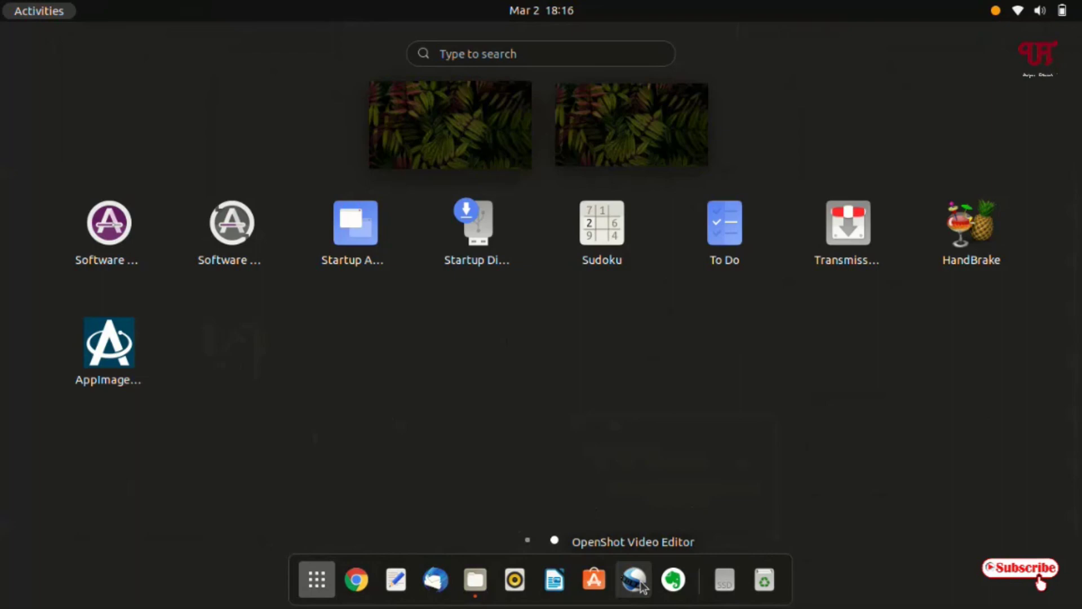
- Check the OpenShot dock icon's context menu, dismiss it, and close the app grid
right_click(643, 586)
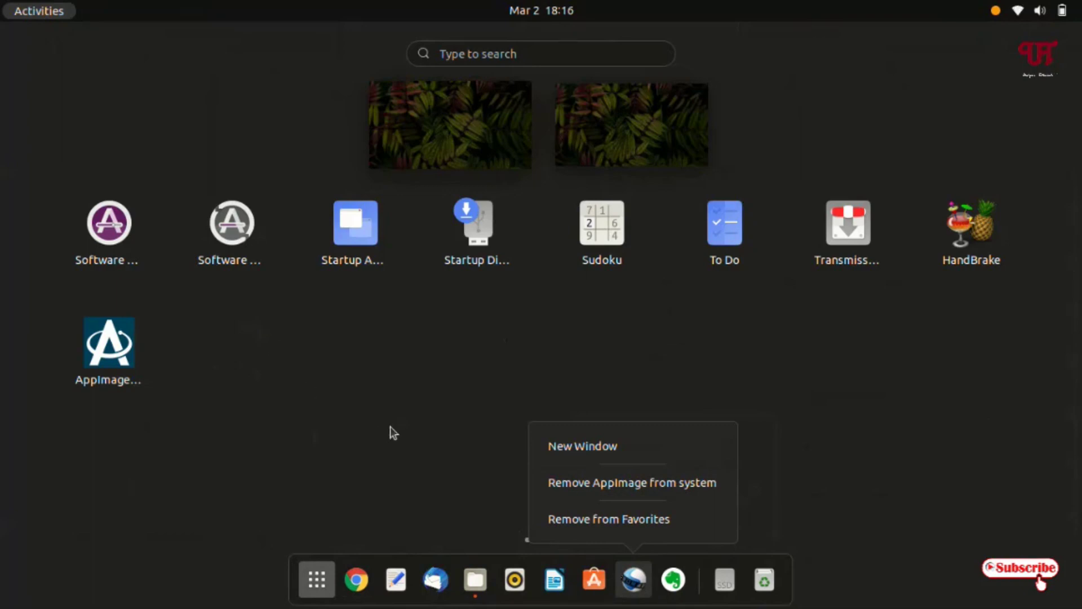
left_click(370, 476)
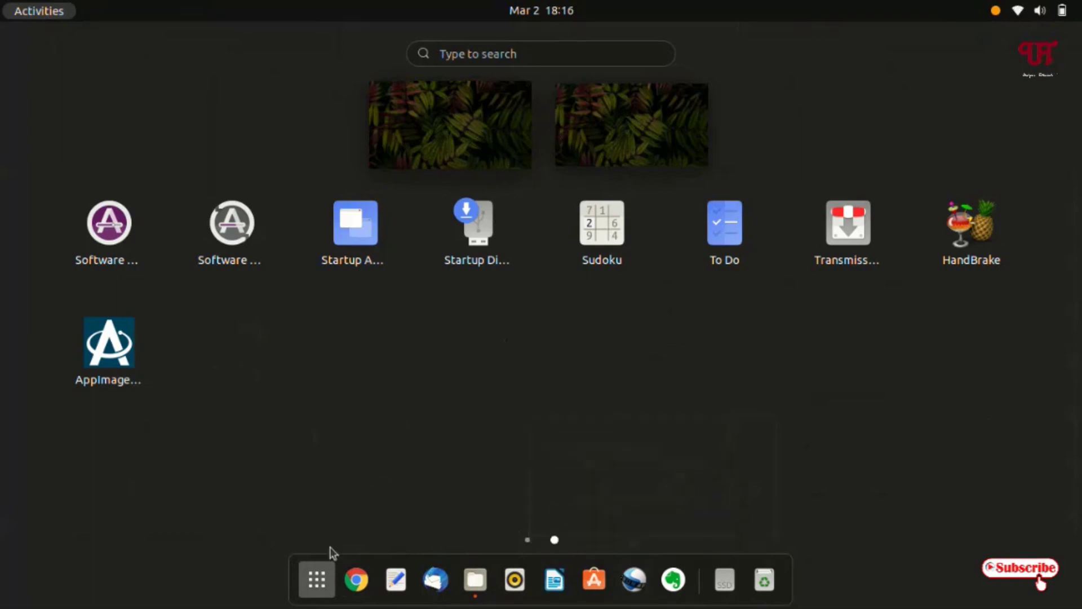
left_click(317, 583)
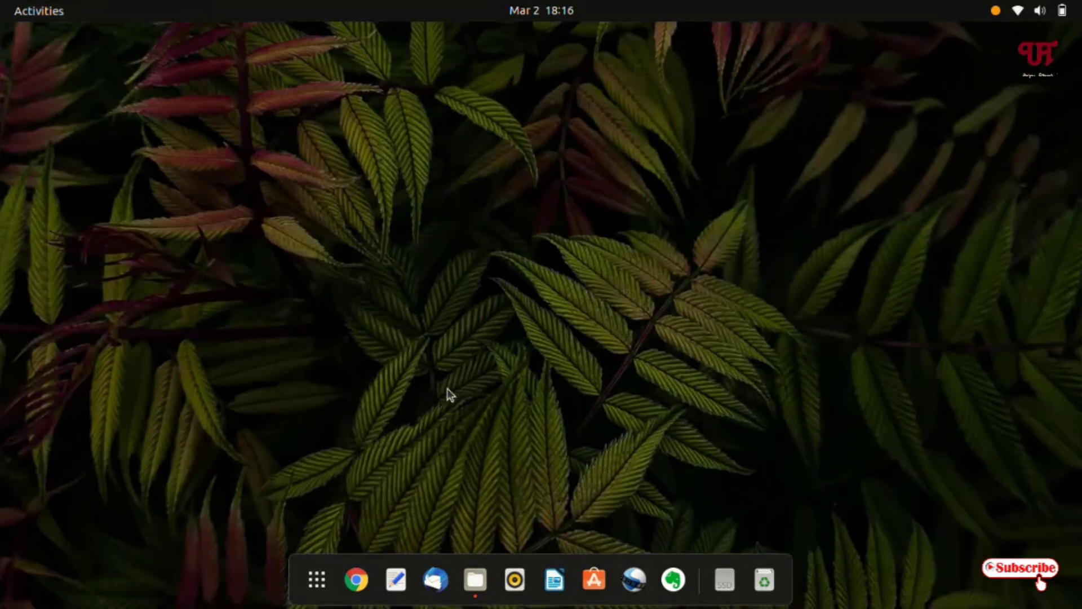